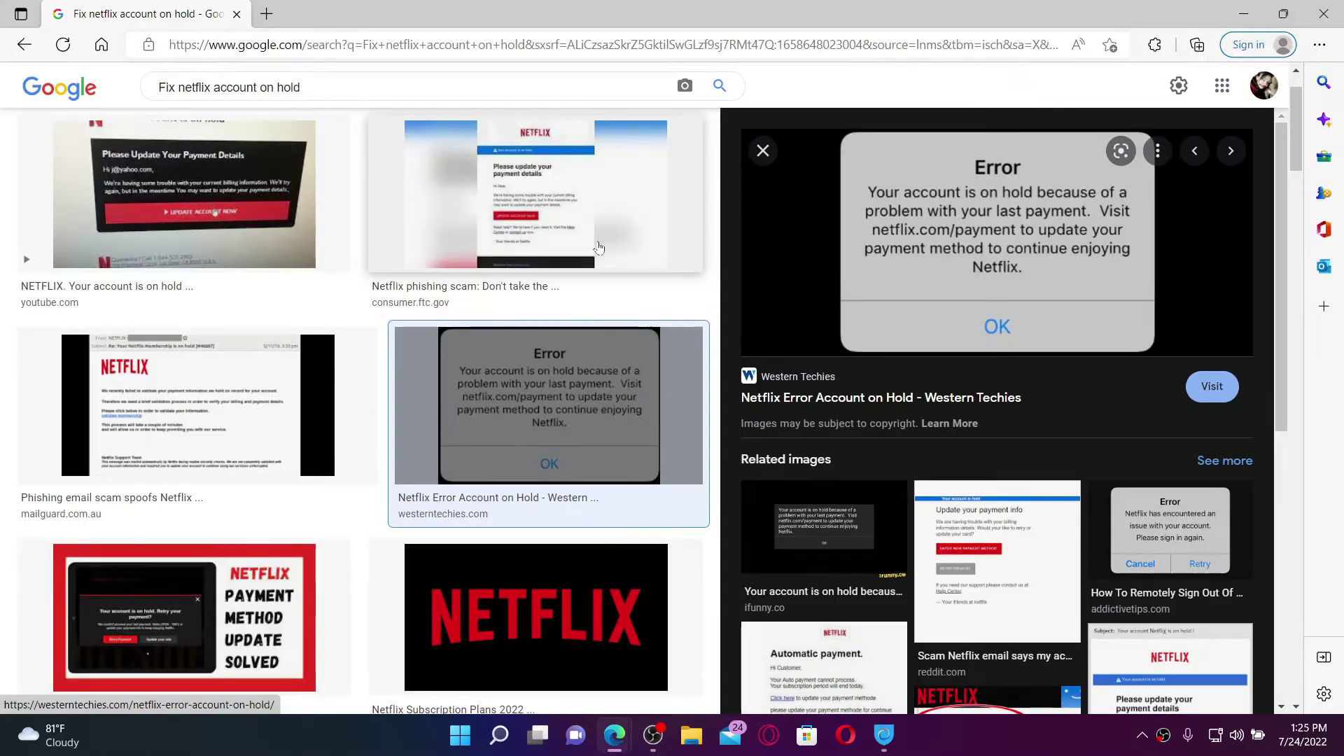
Step: Preview the Netflix account-on-hold error image in the 'Fix netflix account on hold' Google Images results
click(615, 733)
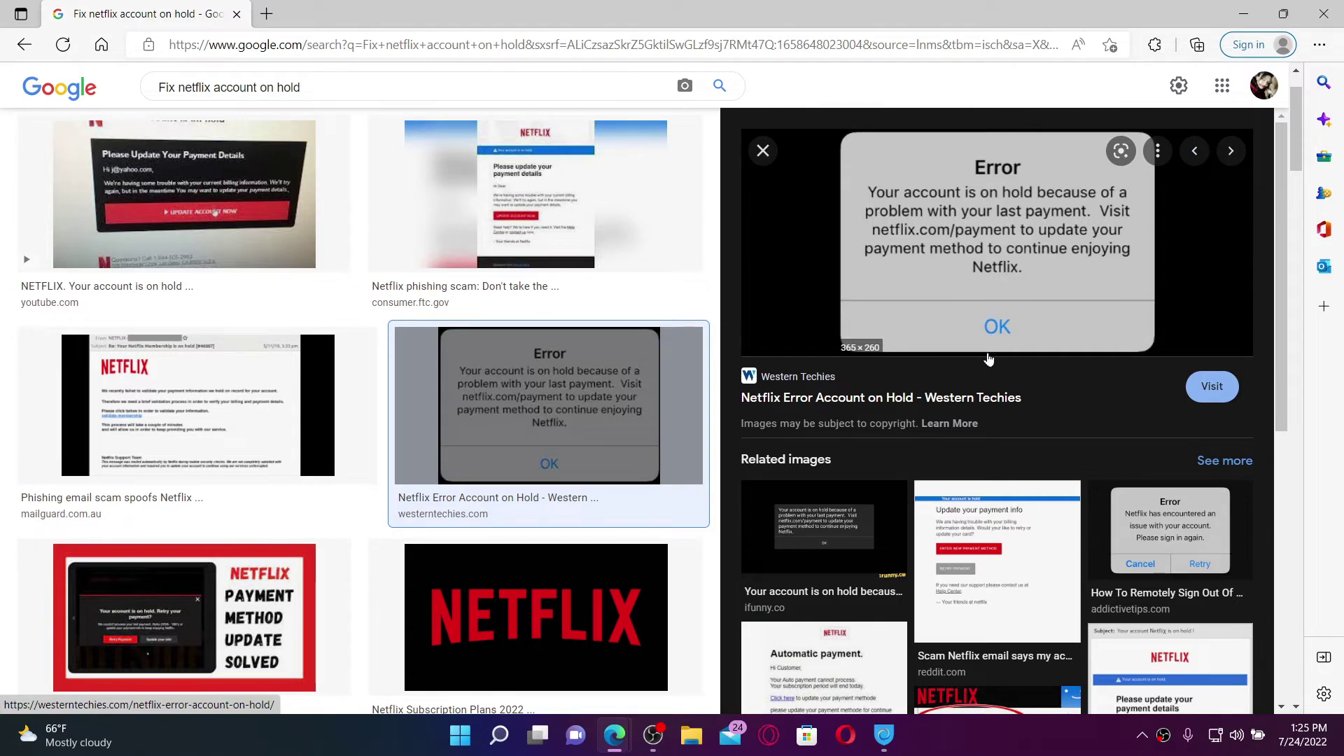
Step: Load netflix.com in a new Edge tab
click(266, 13)
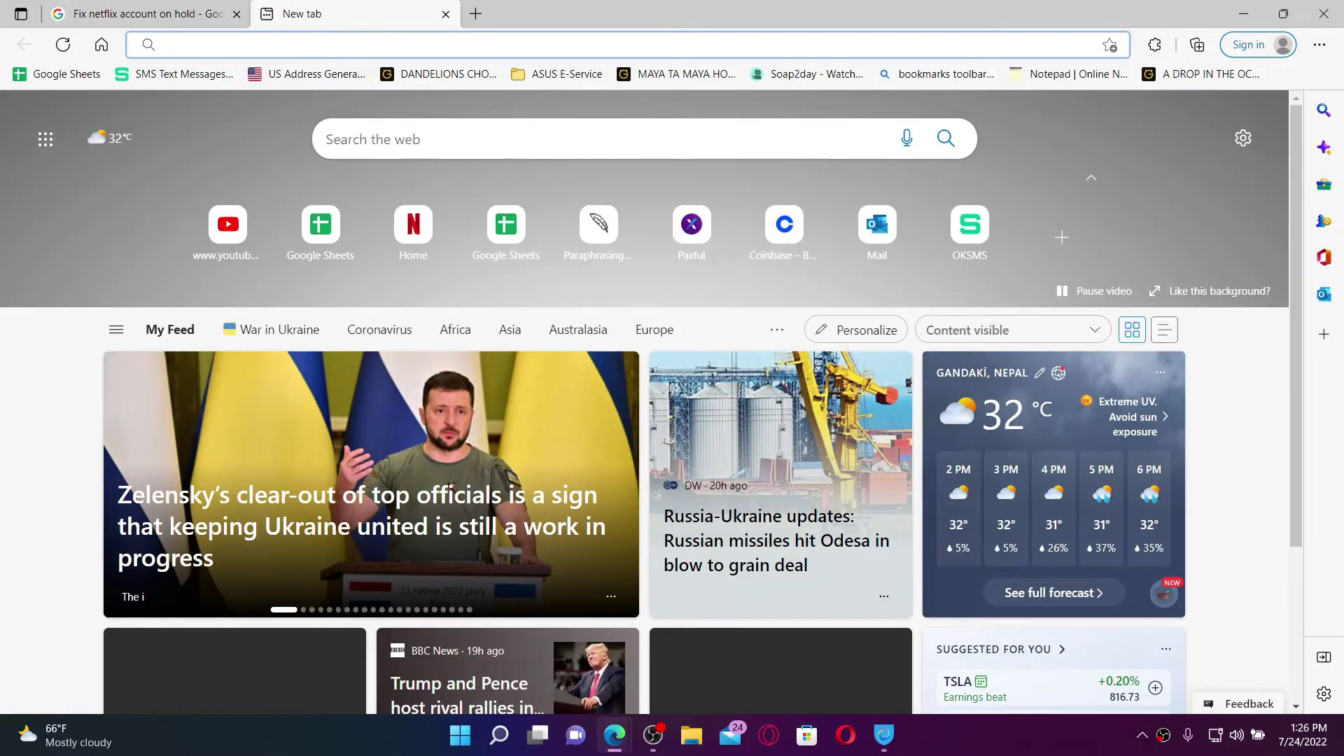
text(www)
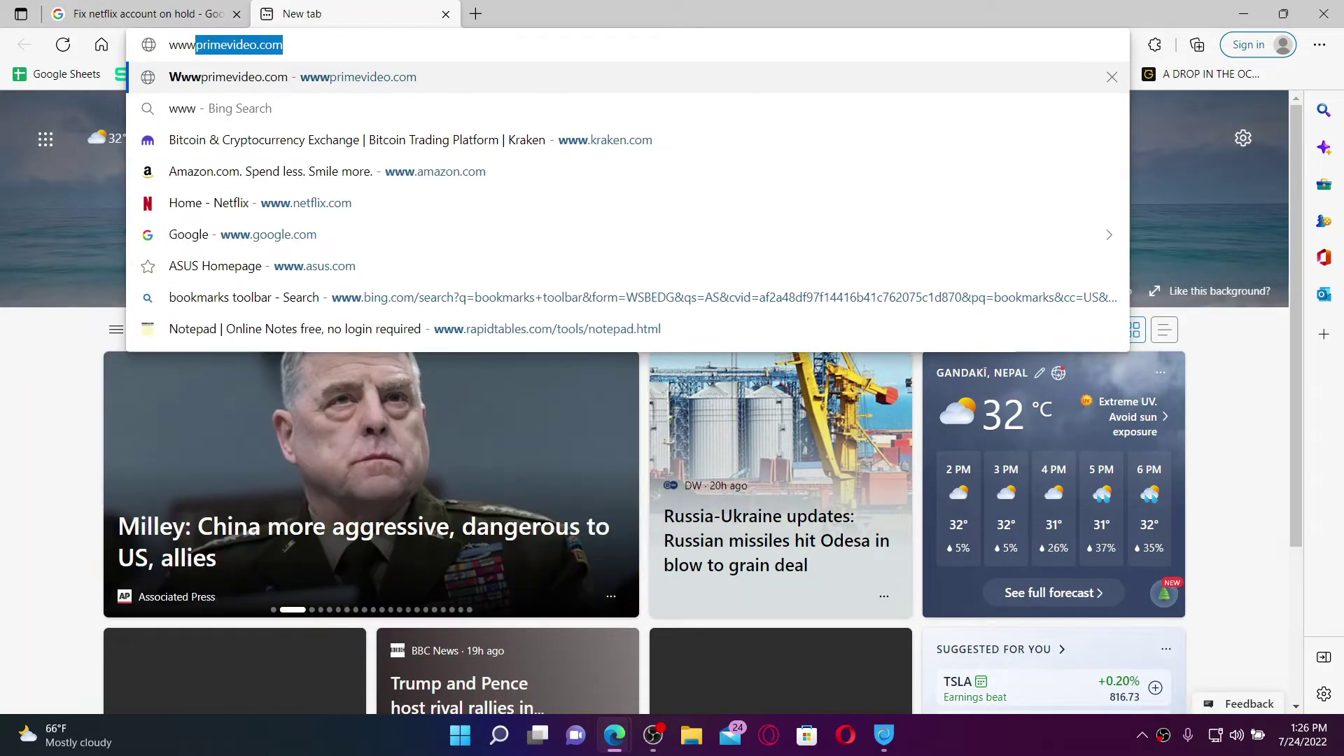
text(.n)
key(Return)
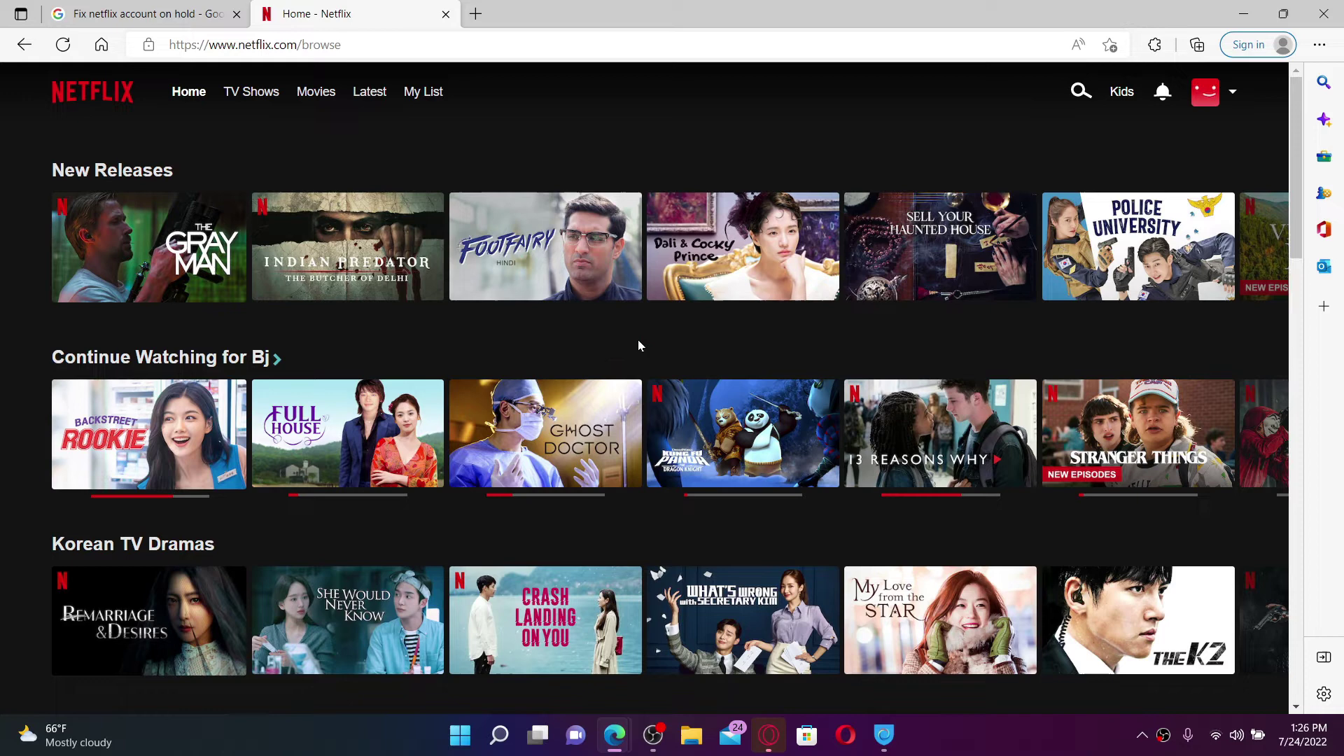
mouse_move(1205, 91)
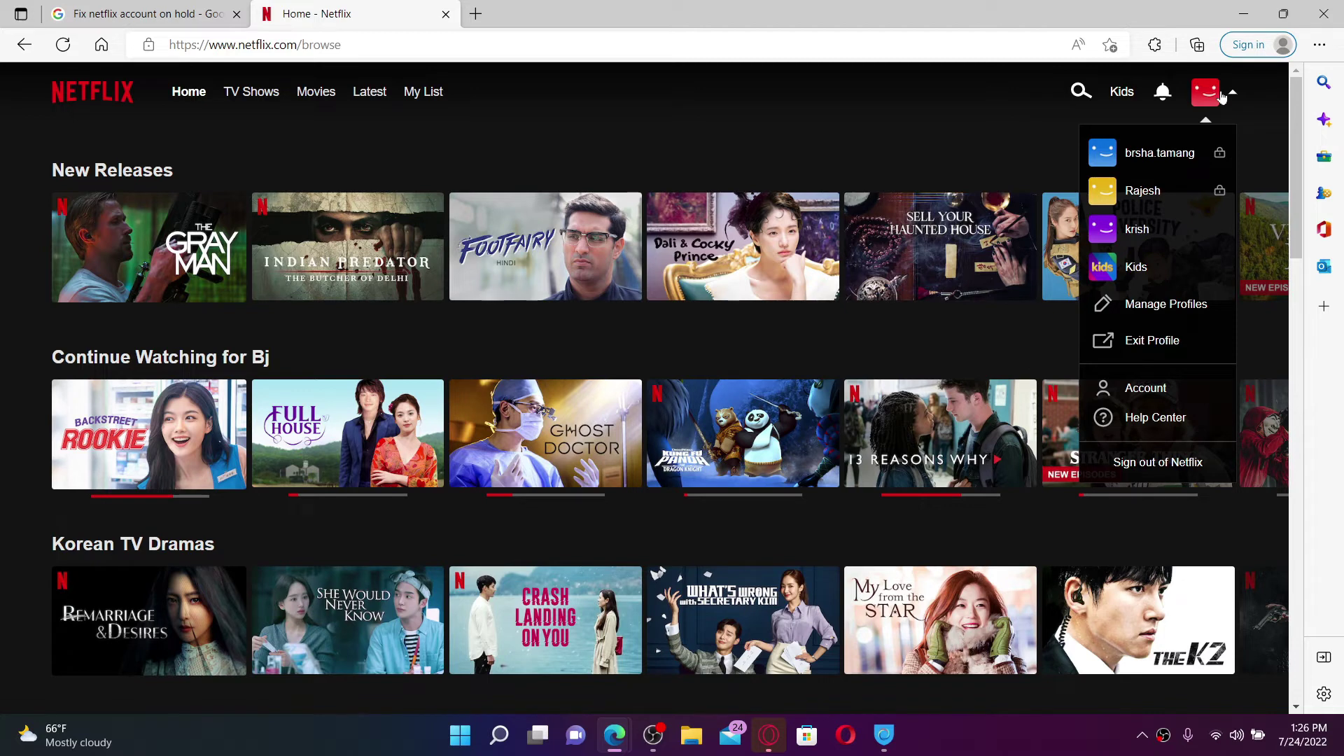
Step: Choose Account from the Netflix profile menu to view membership and billing details
click(1146, 389)
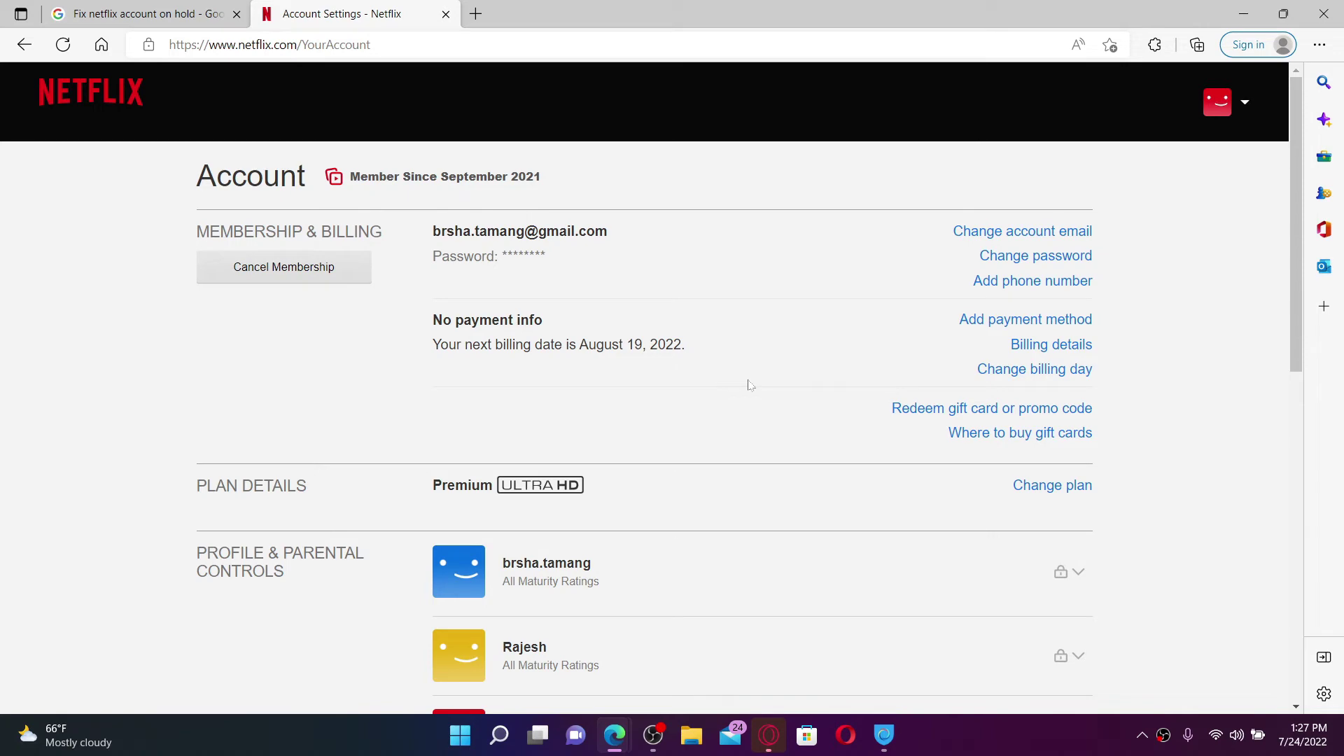
Step: Start cancelling the Netflix membership from the Account page
click(296, 270)
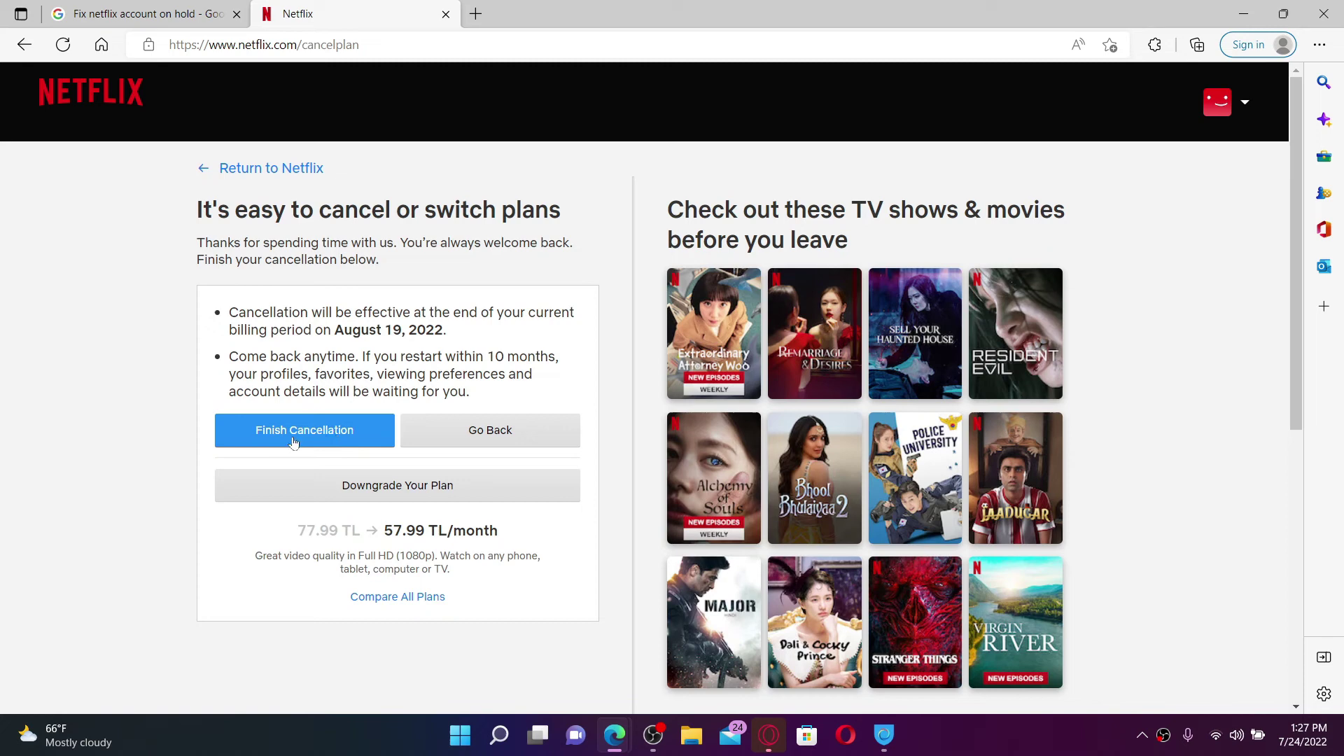